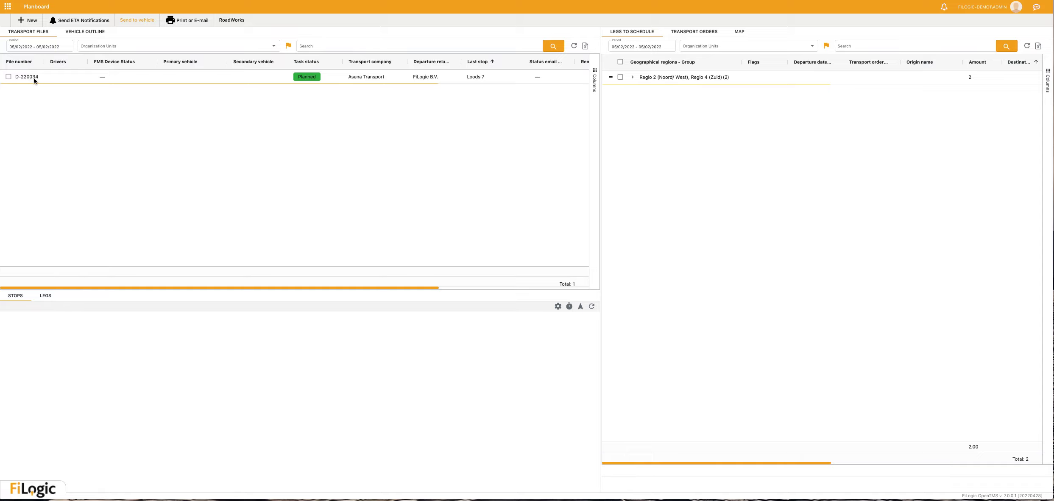
Open carrier Asena Transport from file D-220034, review its financial settings and save the relation
{"action": "left_click", "coordinate": [377, 80]}
{"action": "left_click", "coordinate": [362, 77]}
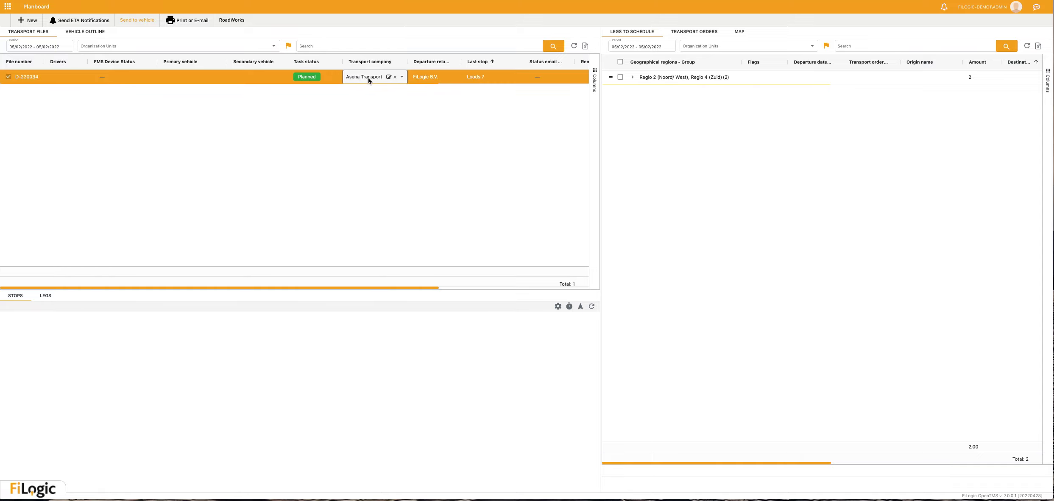
{"action": "left_click", "coordinate": [388, 78]}
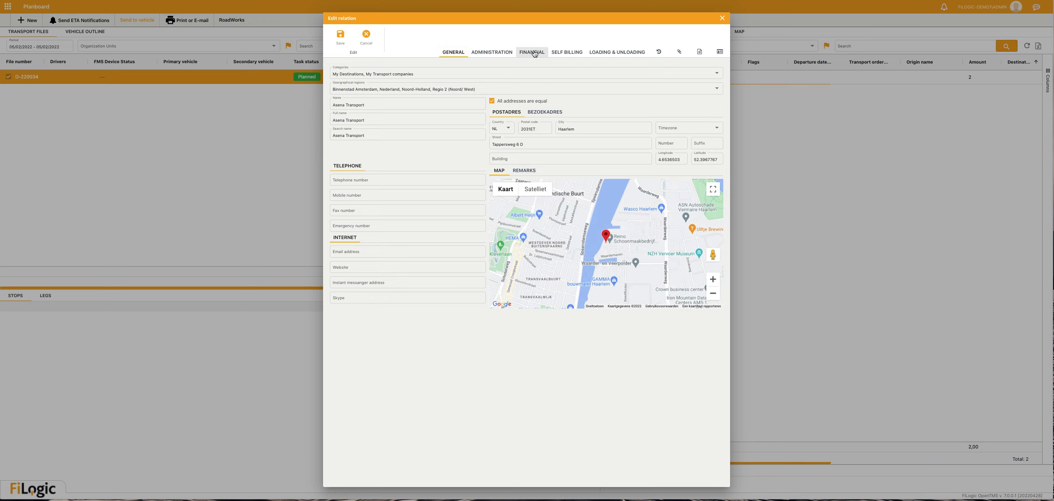
{"action": "left_click", "coordinate": [534, 53]}
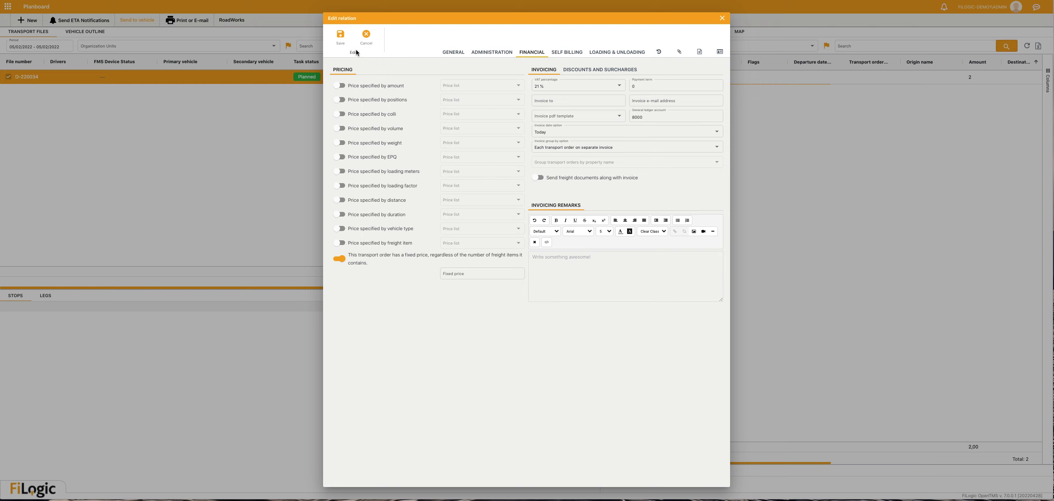
{"action": "left_click", "coordinate": [340, 40]}
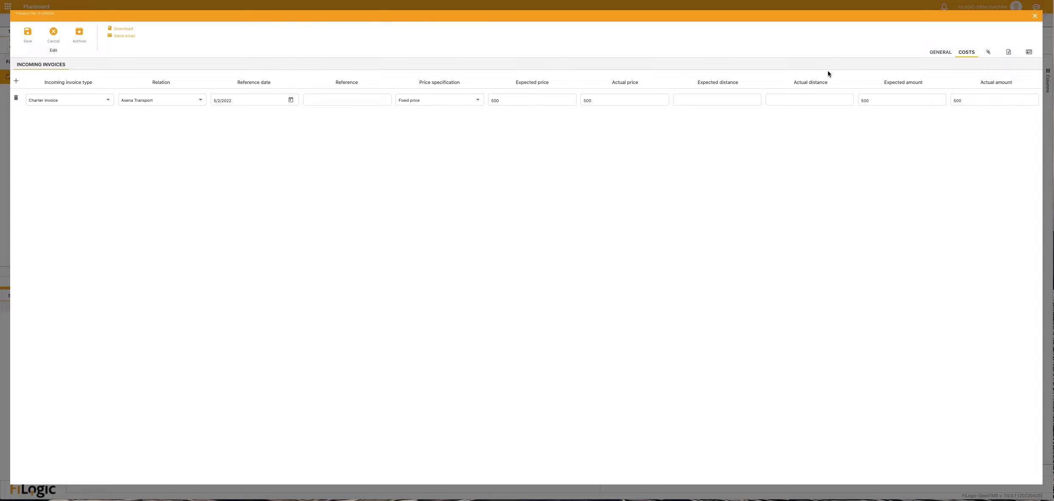
Return to the general details of transport file D-220034 after adding the 500 charter invoice
{"action": "left_click", "coordinate": [942, 53]}
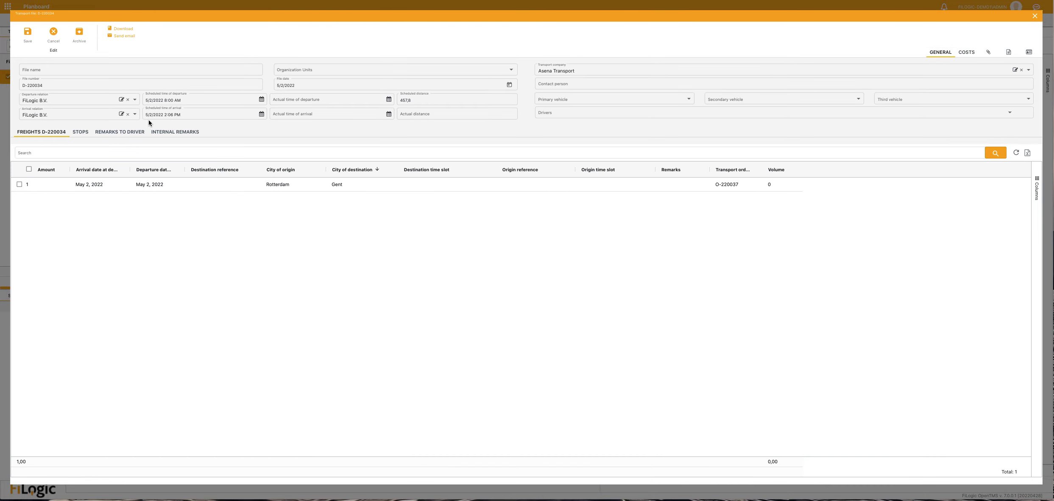
Download the '03. EN - Outsourcing agreement' PDF for D-220034
{"action": "left_click", "coordinate": [122, 28]}
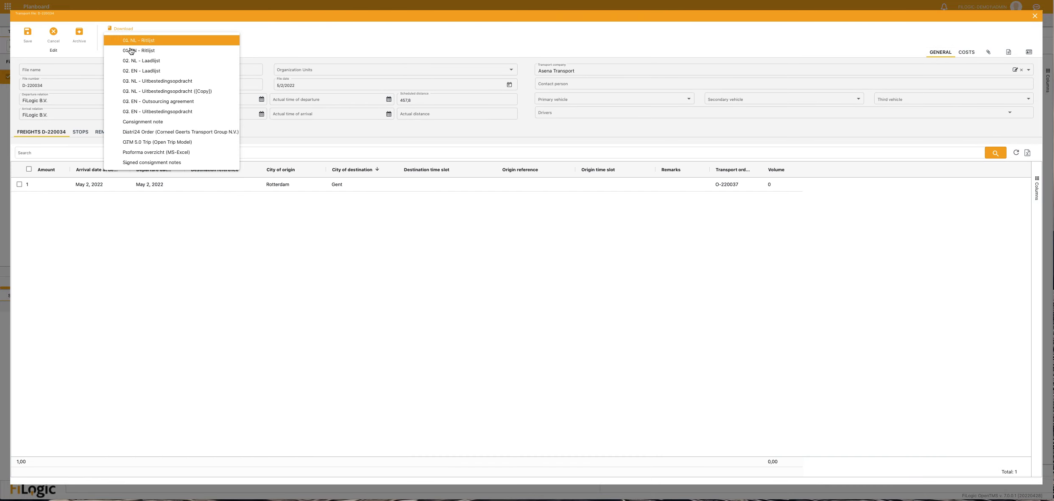
{"action": "left_click", "coordinate": [157, 102]}
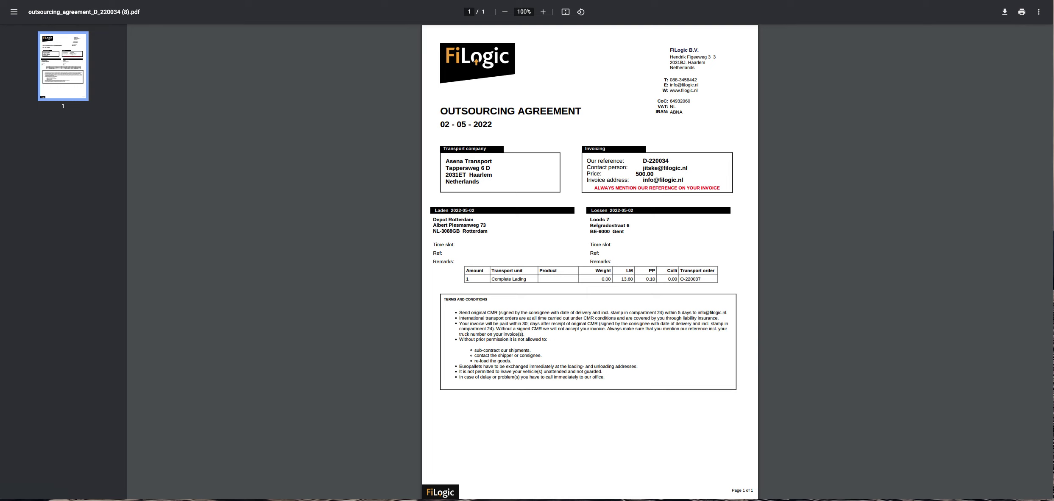
Close the outsourcing agreement PDF and transport file D-220034 to get back to the Planboard
{"action": "key", "text": "ctrl+w"}
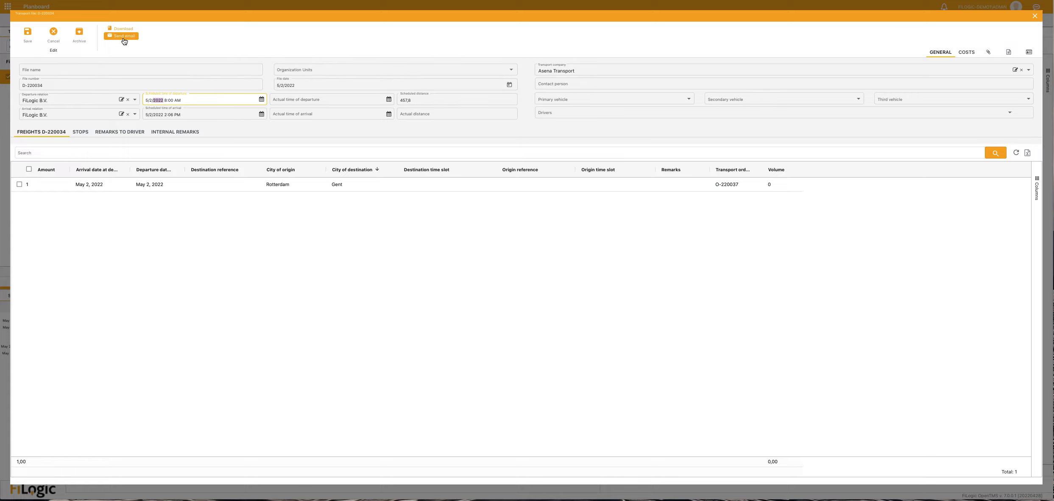
{"action": "left_click", "coordinate": [1035, 17]}
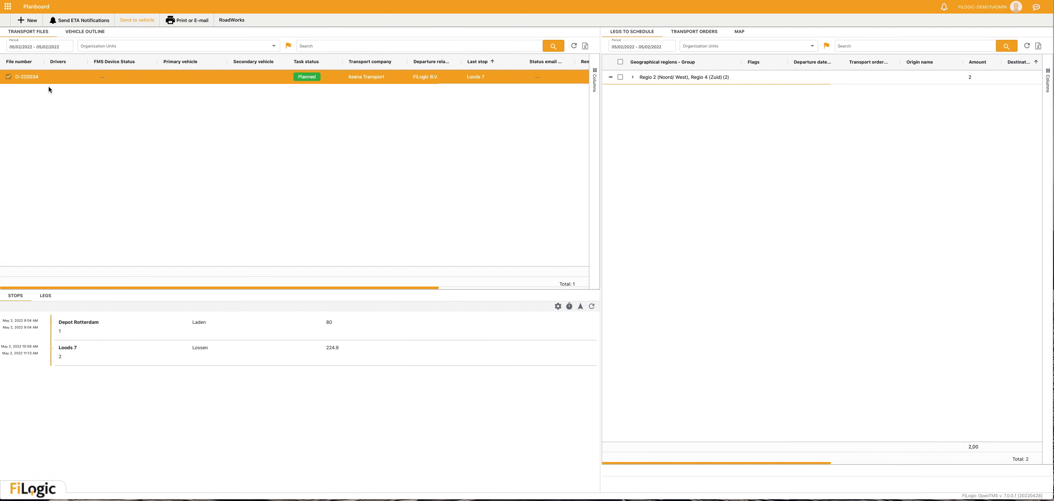
Start an e-mail for D-220034 using the Default English E-Mail Template
{"action": "right_click", "coordinate": [153, 78]}
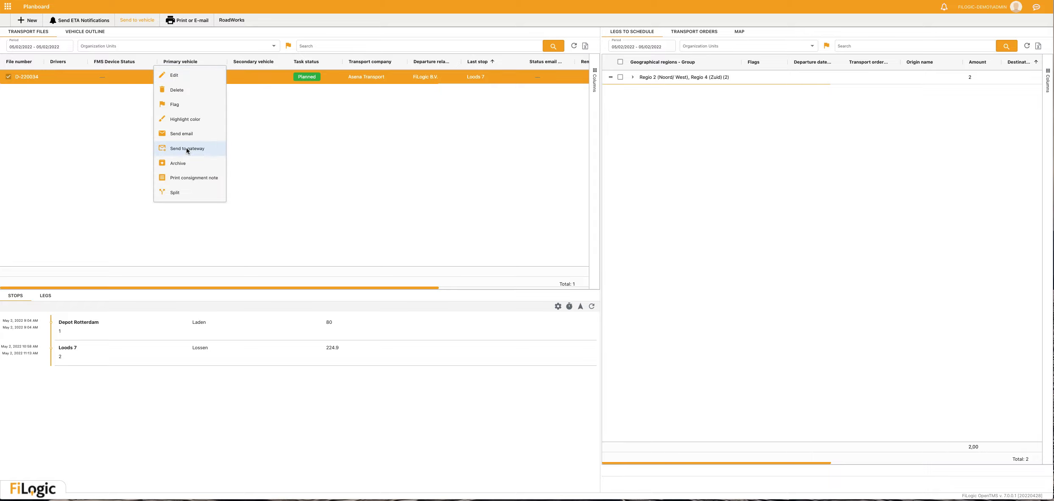
{"action": "left_click", "coordinate": [187, 135]}
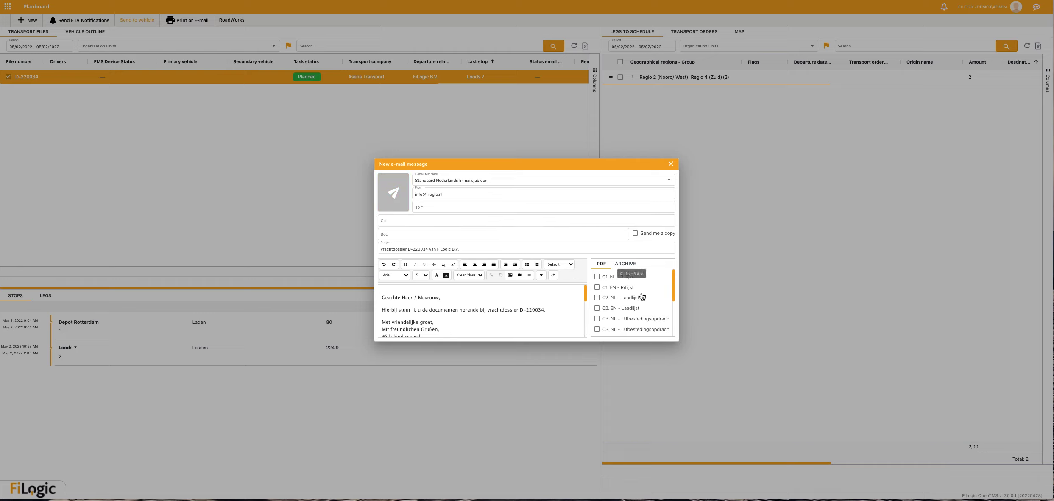
{"action": "left_click", "coordinate": [628, 182]}
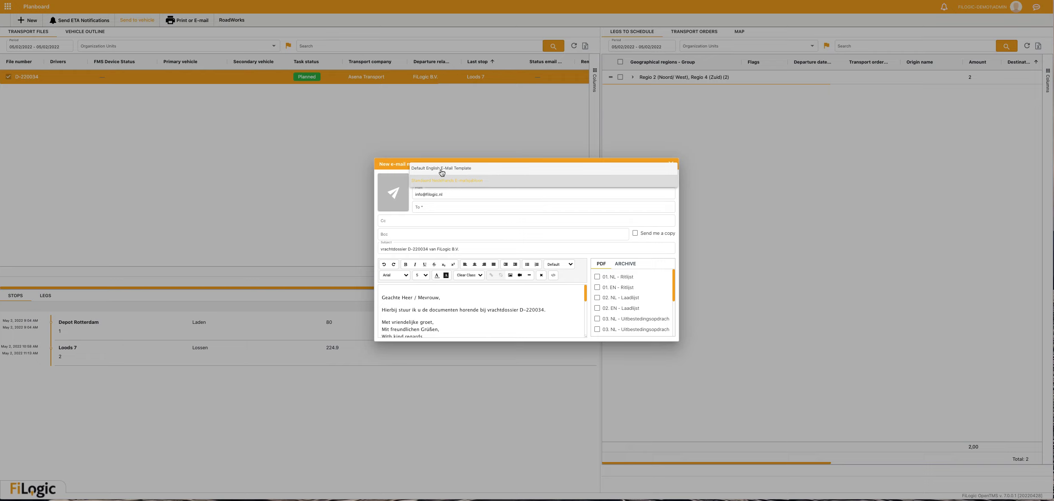
{"action": "left_click", "coordinate": [468, 167]}
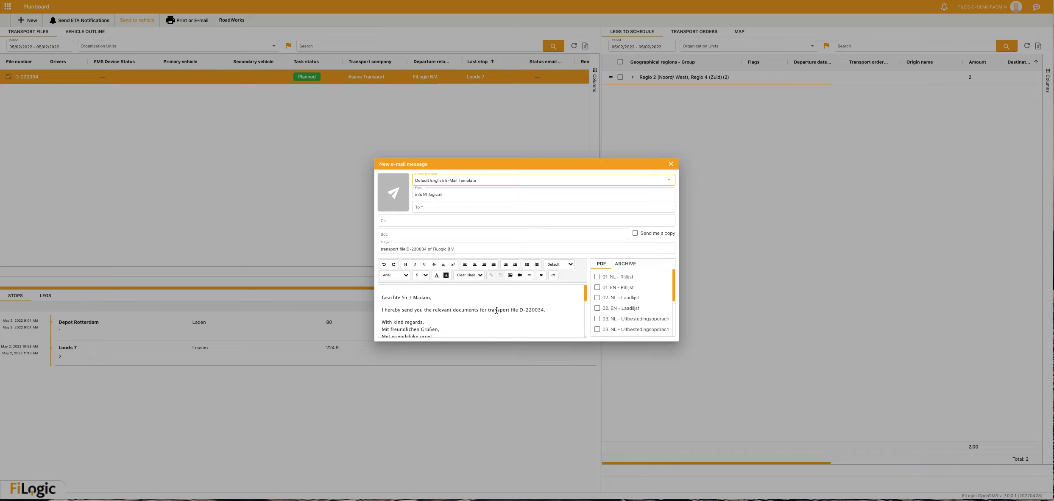
Attach '03. EN - Outsourcing agreement' to the e-mail and finish it
{"action": "scroll", "coordinate": [616, 319], "scroll_direction": "down", "scroll_amount": 3}
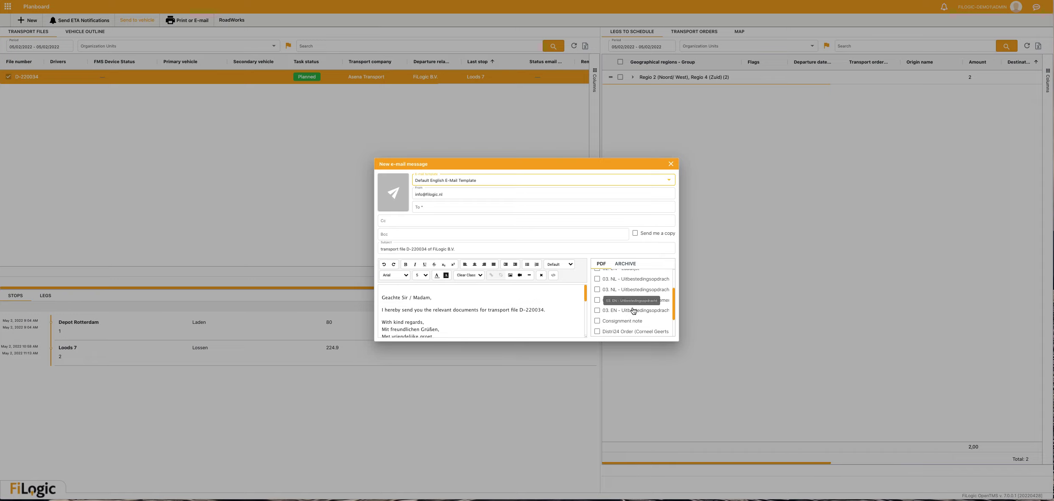
{"action": "scroll", "coordinate": [616, 318], "scroll_direction": "down", "scroll_amount": 3}
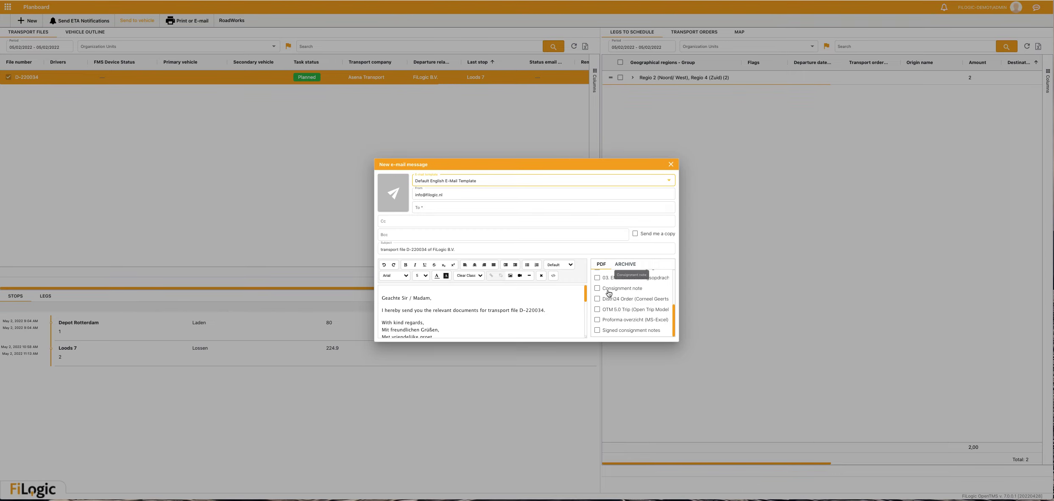
{"action": "scroll", "coordinate": [615, 314], "scroll_direction": "up", "scroll_amount": 6}
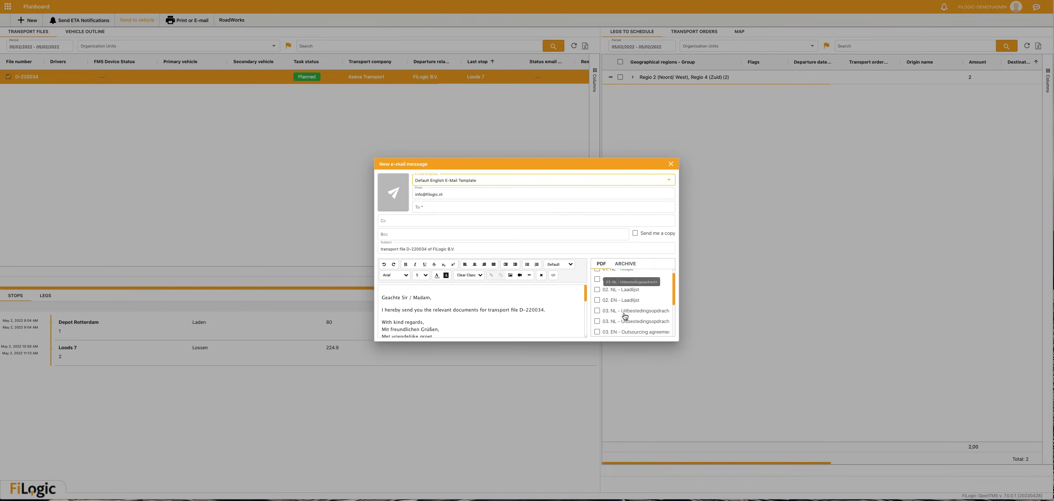
{"action": "left_click", "coordinate": [598, 331]}
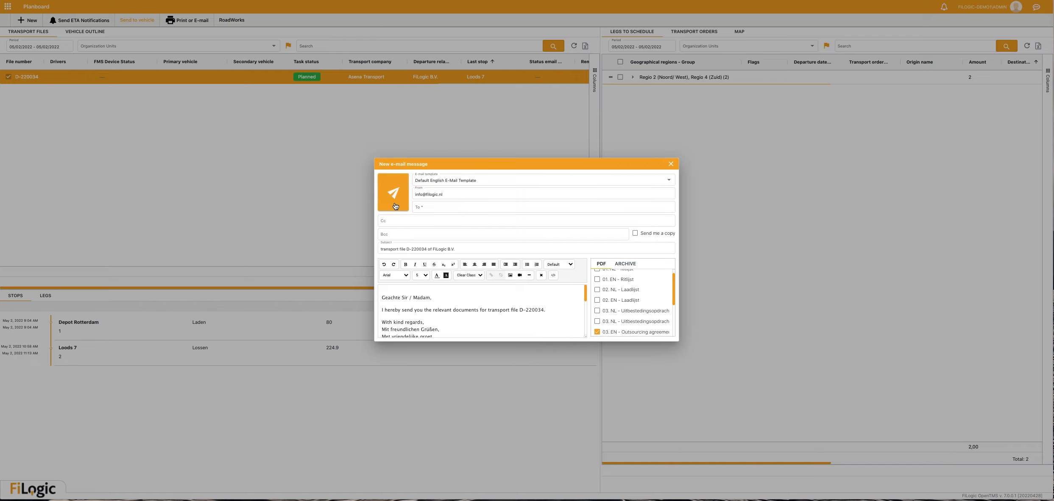
{"action": "left_click", "coordinate": [671, 164]}
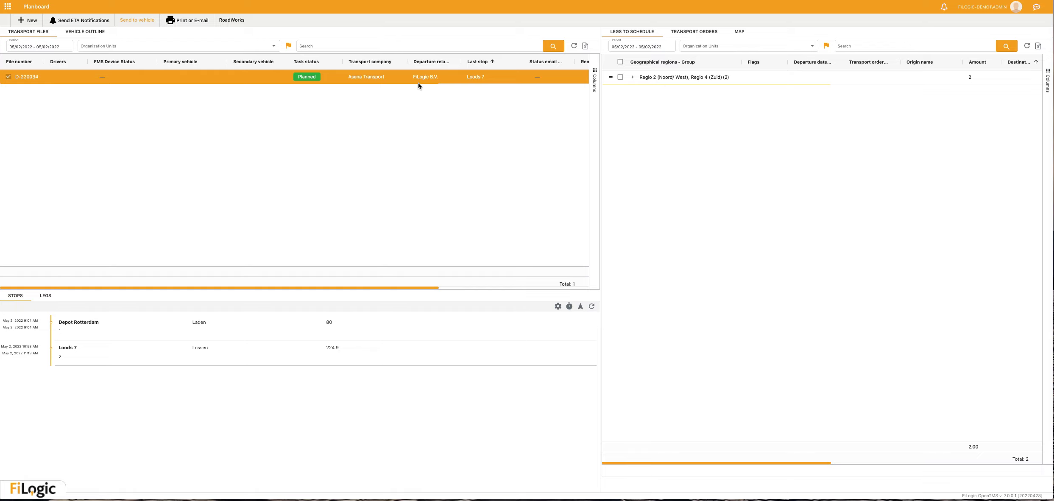
Open transport order O-220038 and view its additional services with the 500.00 Subcontractor charge
{"action": "left_click", "coordinate": [702, 33]}
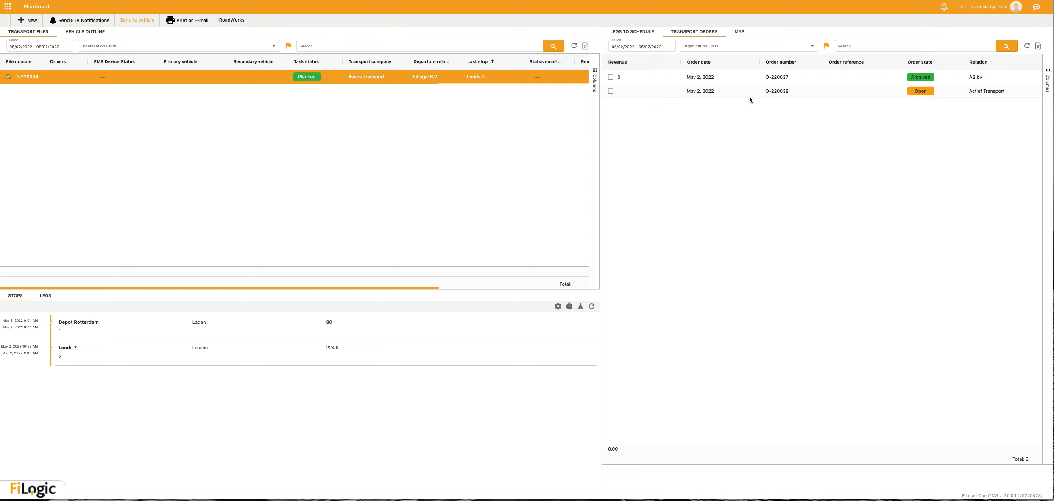
{"action": "double_click", "coordinate": [704, 91]}
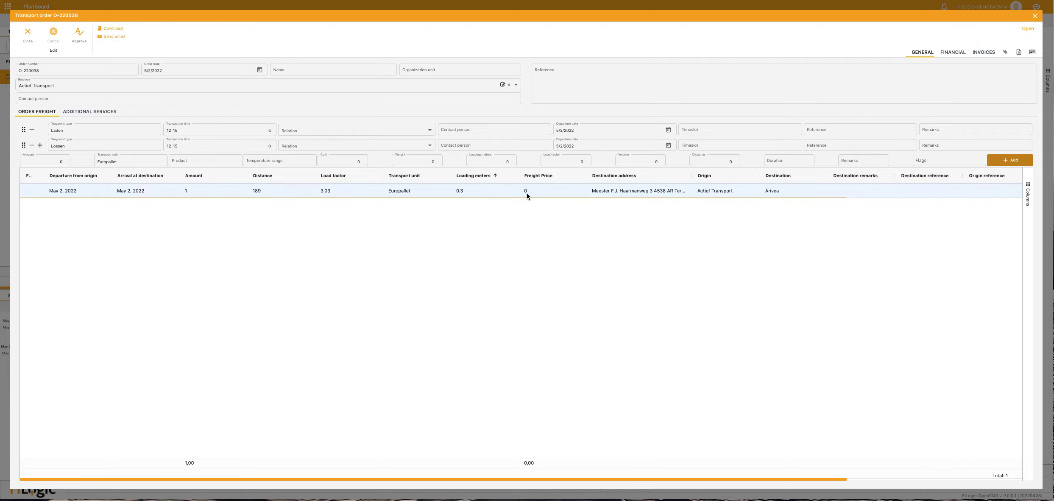
{"action": "left_click", "coordinate": [85, 113]}
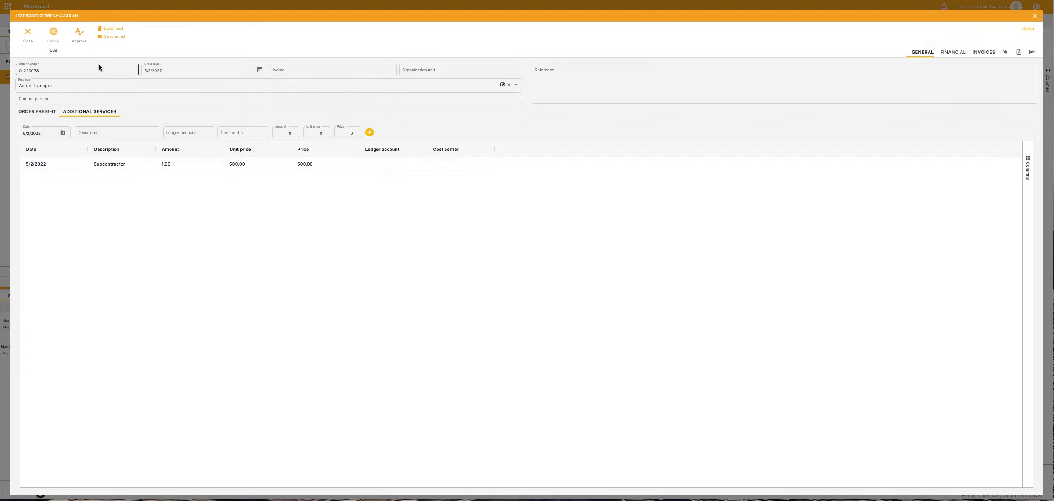
In Finance's open incoming invoices, open the Asena Transport invoice for D-220034
{"action": "left_click", "coordinate": [1034, 16]}
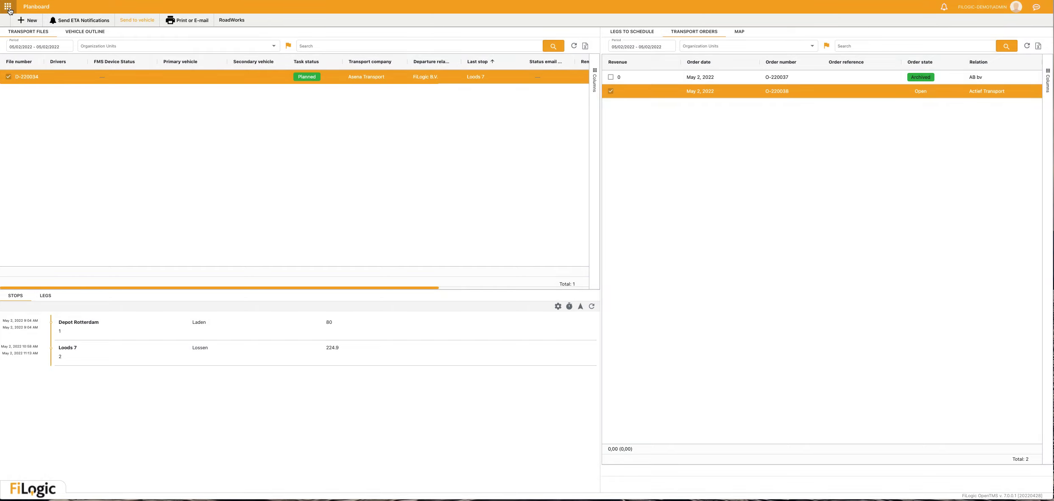
{"action": "left_click", "coordinate": [8, 6]}
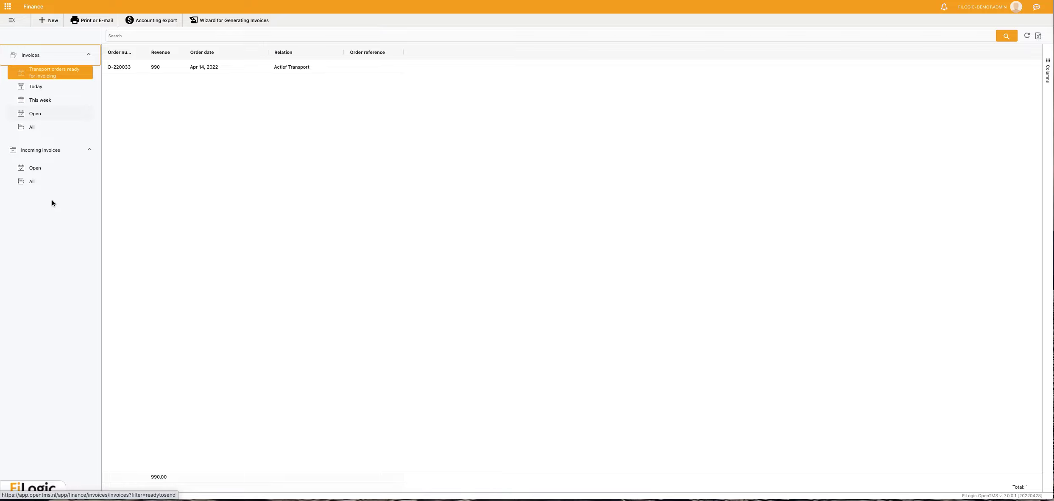
{"action": "left_click", "coordinate": [38, 169]}
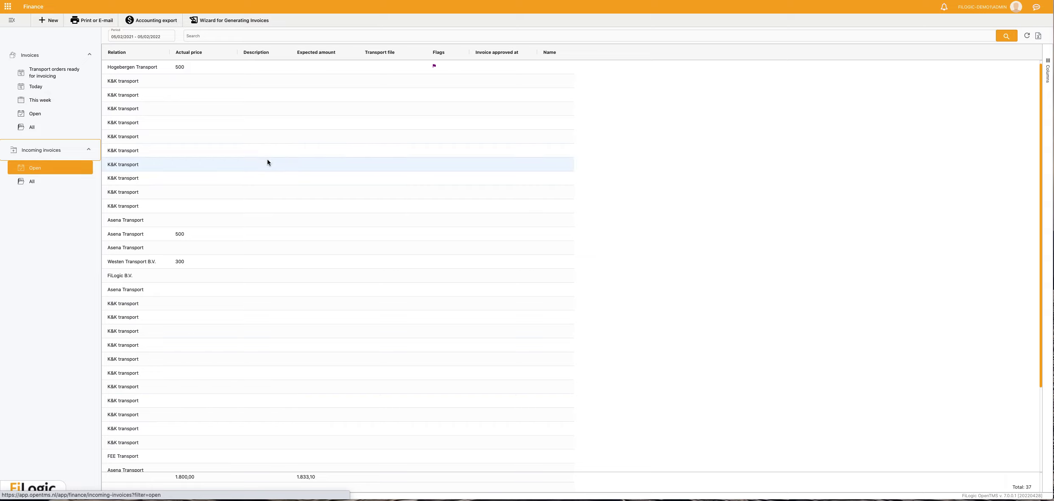
{"action": "scroll", "coordinate": [267, 162], "scroll_direction": "down", "scroll_amount": 5}
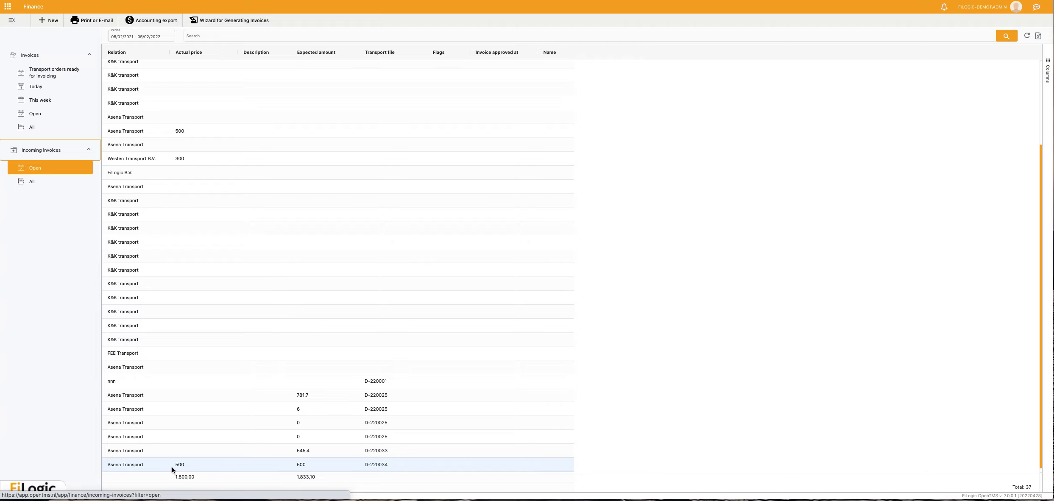
{"action": "double_click", "coordinate": [129, 464]}
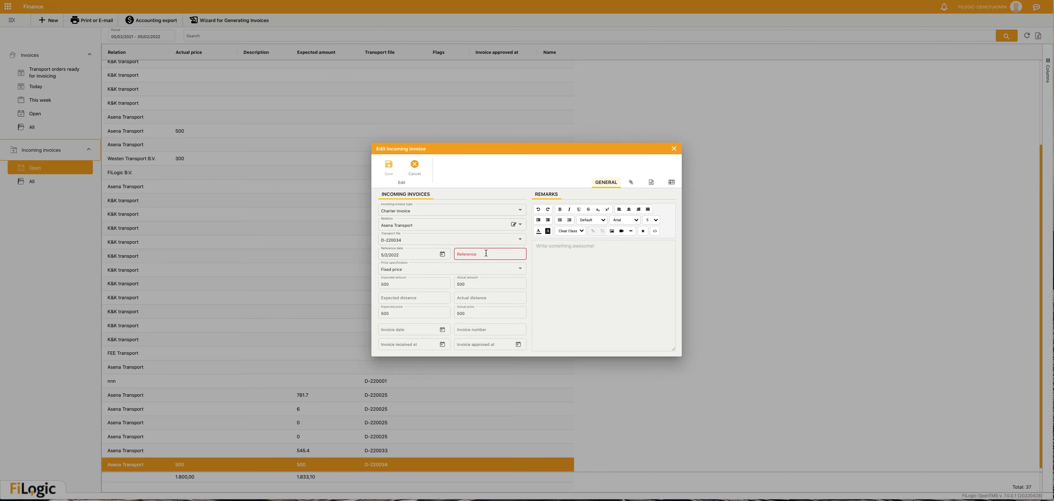
Set both Invoice approved at and Invoice received at to 5/2/2022
{"action": "left_click", "coordinate": [518, 344]}
{"action": "left_click", "coordinate": [477, 408]}
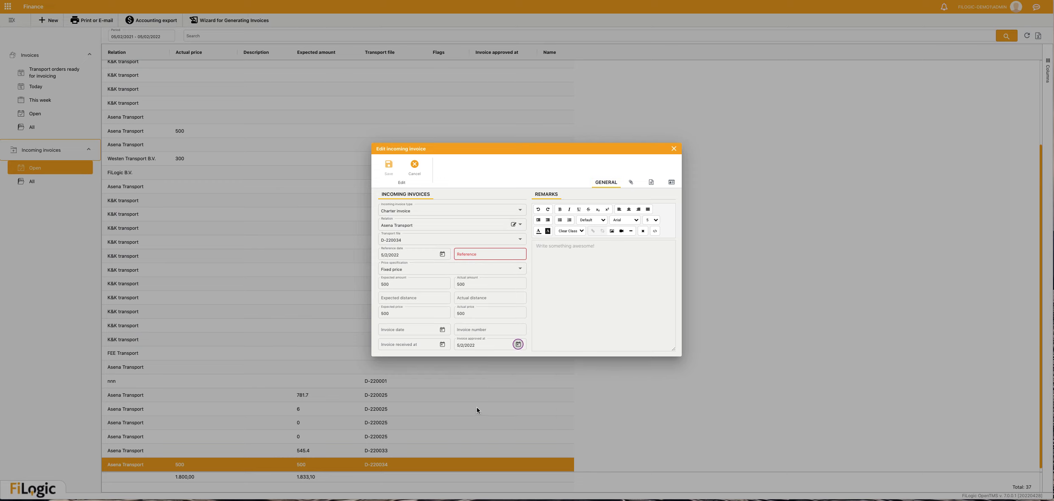
{"action": "left_click", "coordinate": [442, 345]}
{"action": "left_click", "coordinate": [400, 408]}
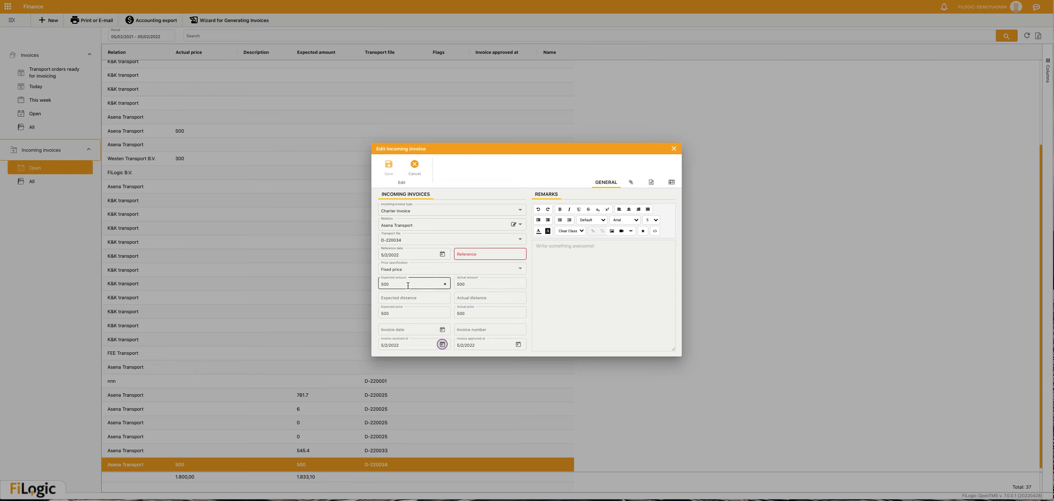